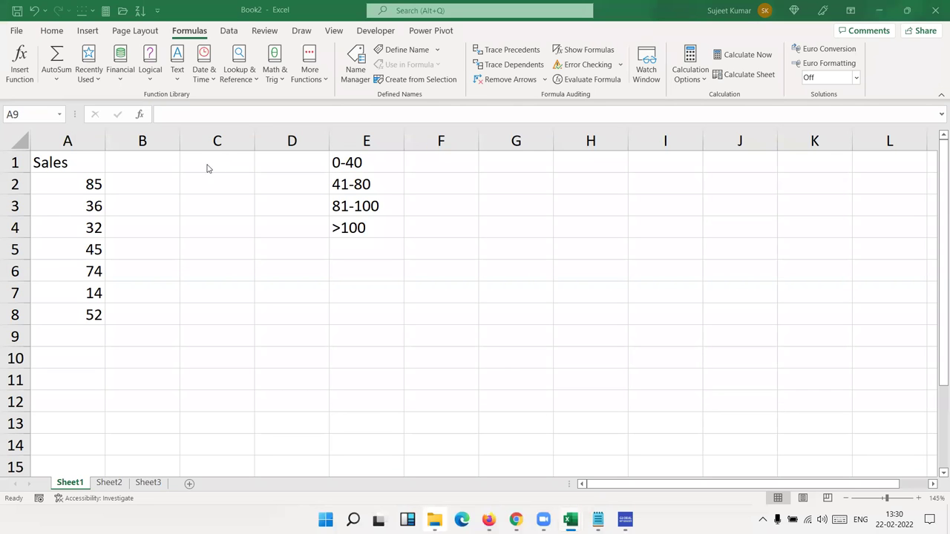
Step: Enter the first bonuses down column F: 500 in F1, 1000 in F2 and 300 in F3
click(435, 162)
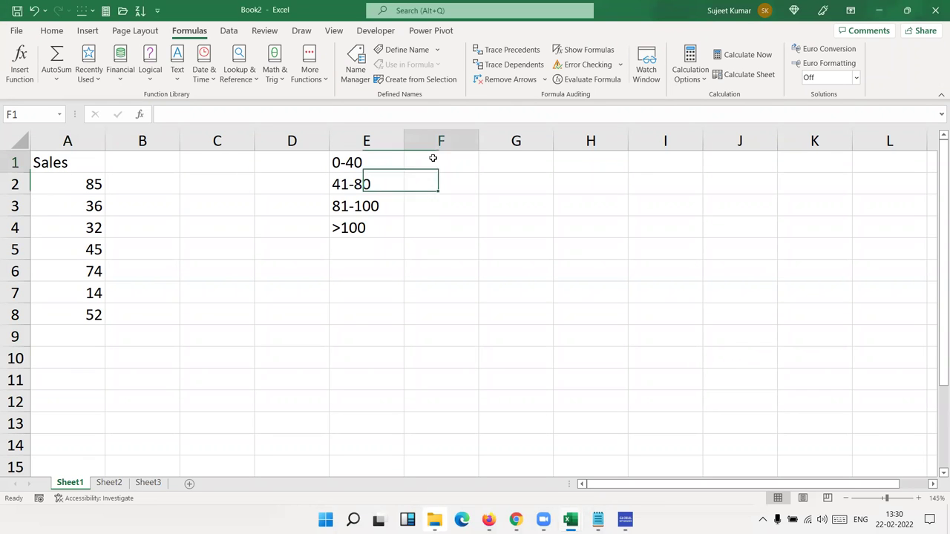
text(500)
key(Return)
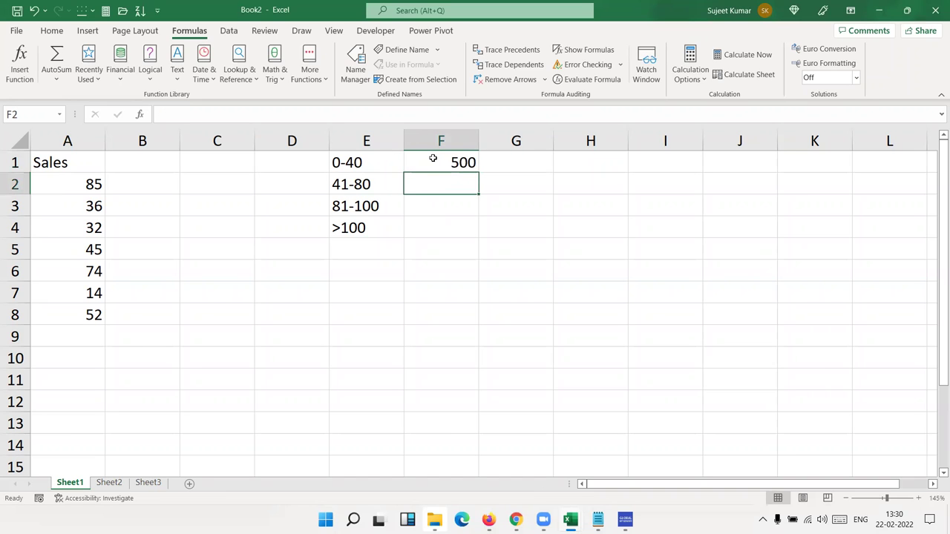
text(1000)
key(Return)
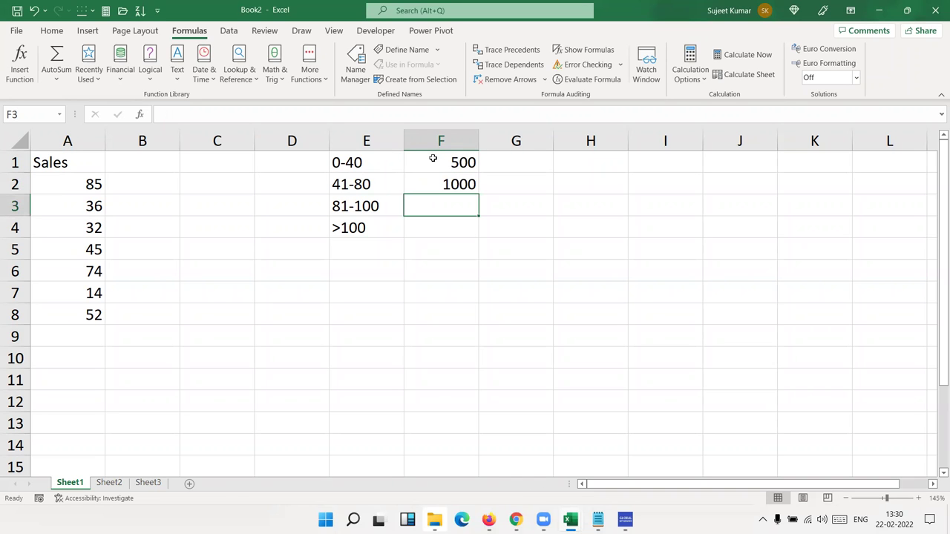
text(300)
key(Return)
Step: Correct F3 to 3000, add 5000 in F4, and return to cell B1
key(Up)
text(3000)
key(Return)
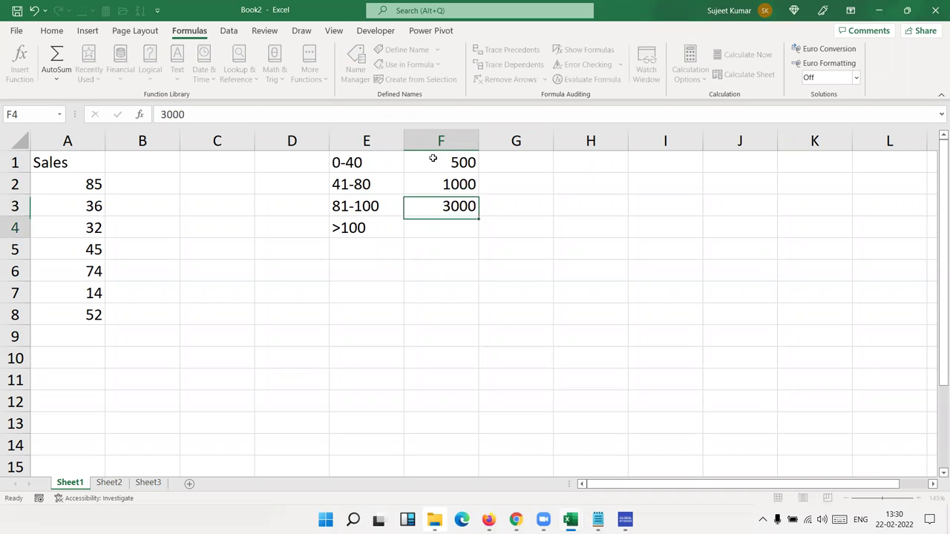
text(5000)
key(Return)
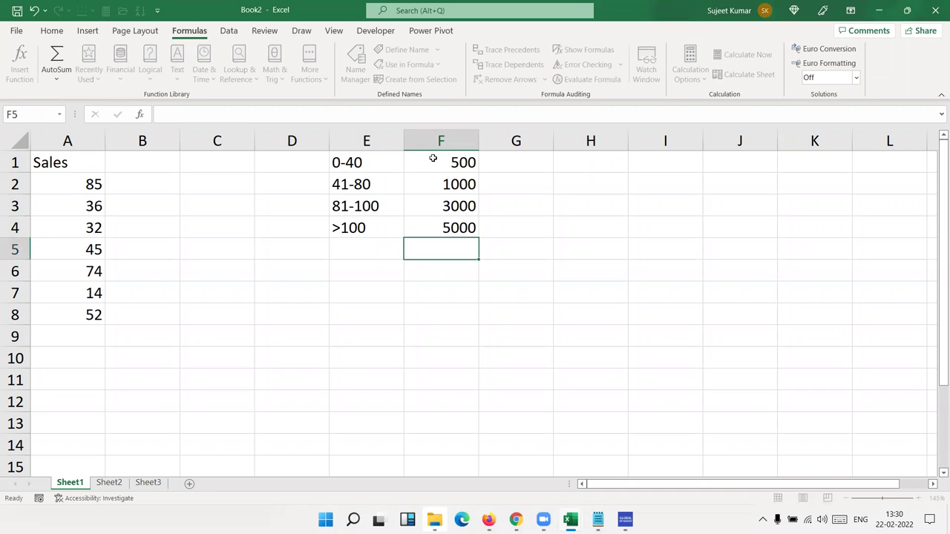
key(Up)
key(Left)
key(Left)
key(Up)
key(Up)
key(Up)
key(Left)
key(Left)
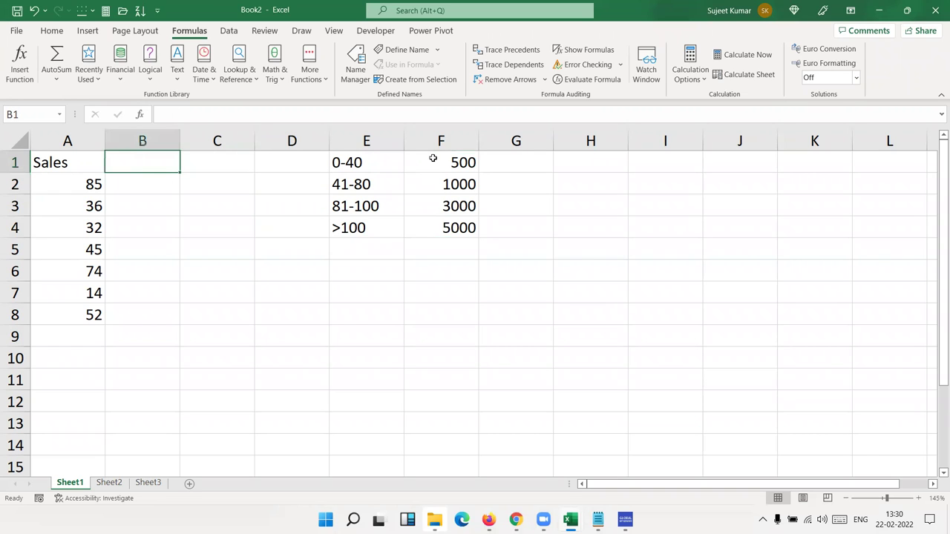
Step: Replace the mistyped header in B1 with IF
text(Id)
key(Return)
key(Up)
text(IF)
key(Return)
Step: Enter =IF(A2<=40,500,IF(A2<=80,1000,IF(A2<=100,3000,5000))) in B2, accepting Excel's correction, then begin =ifs in B3
text(=IF()
key(Left)
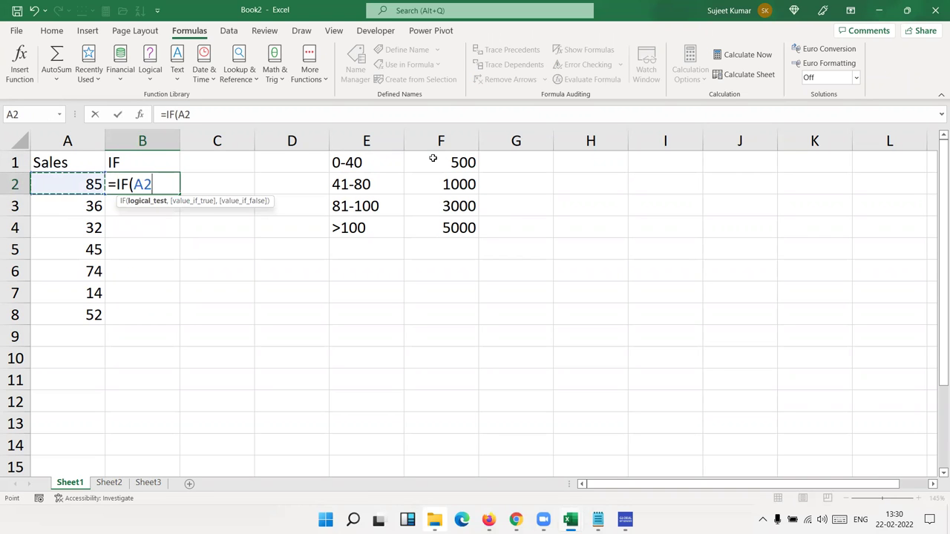
text(<=40,500,IF()
key(Left)
text(<=80)
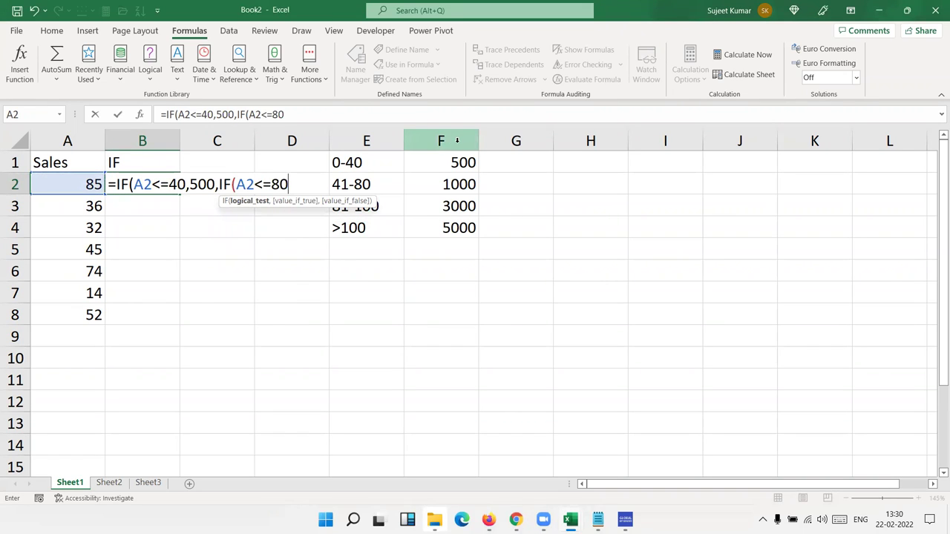
text(,1000,I)
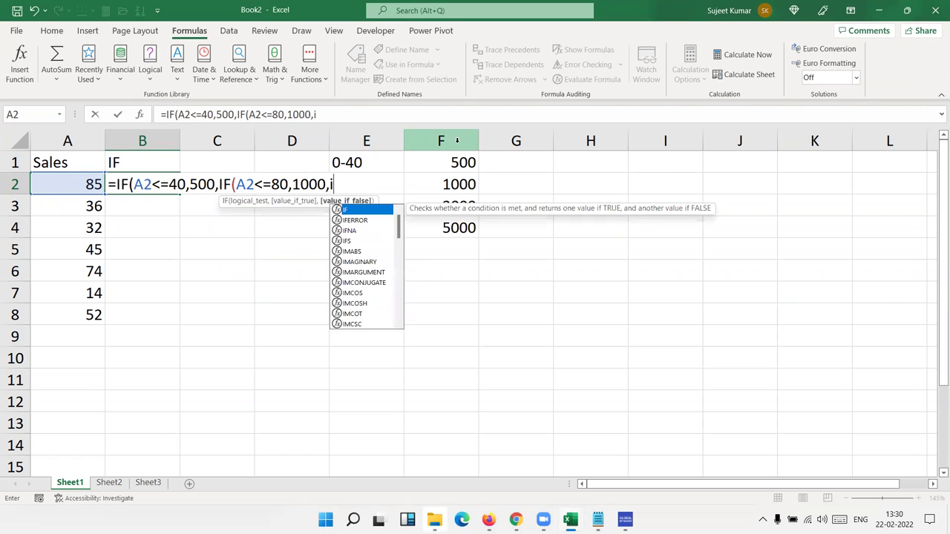
text(F(A2)
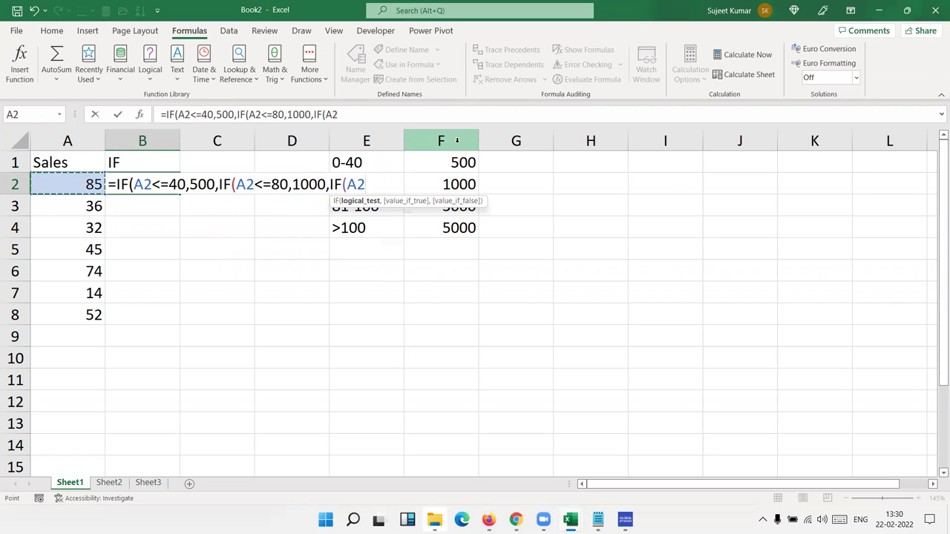
text(<=)
text(100,)
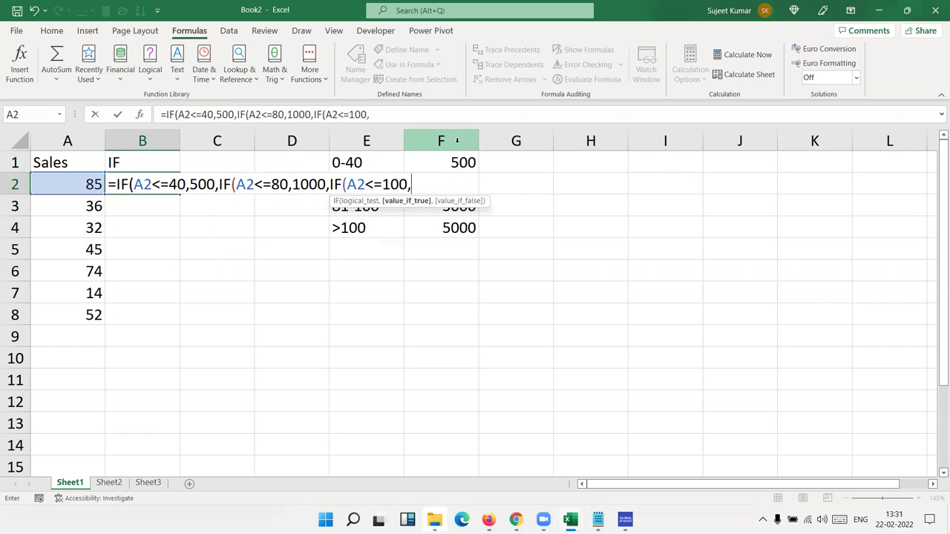
text(3000,)
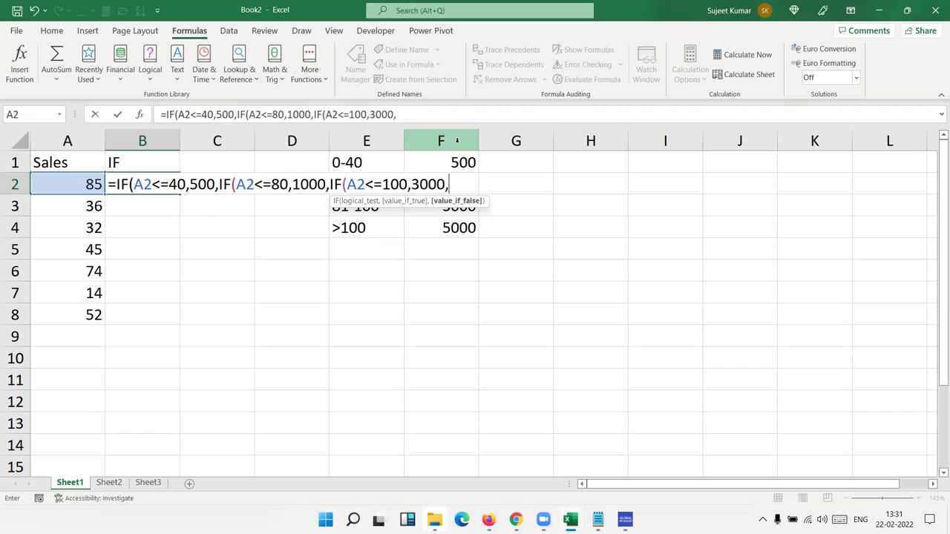
text(500)
text(0)
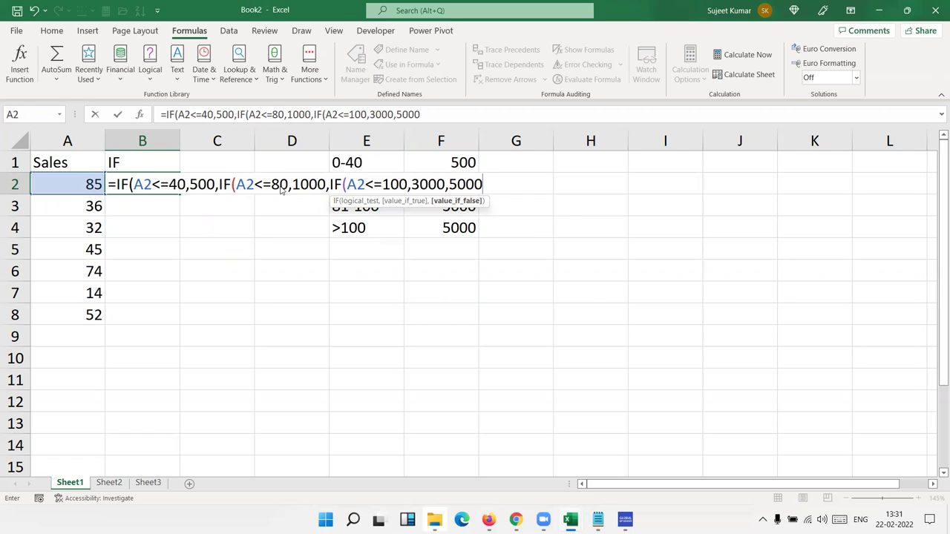
key(Return)
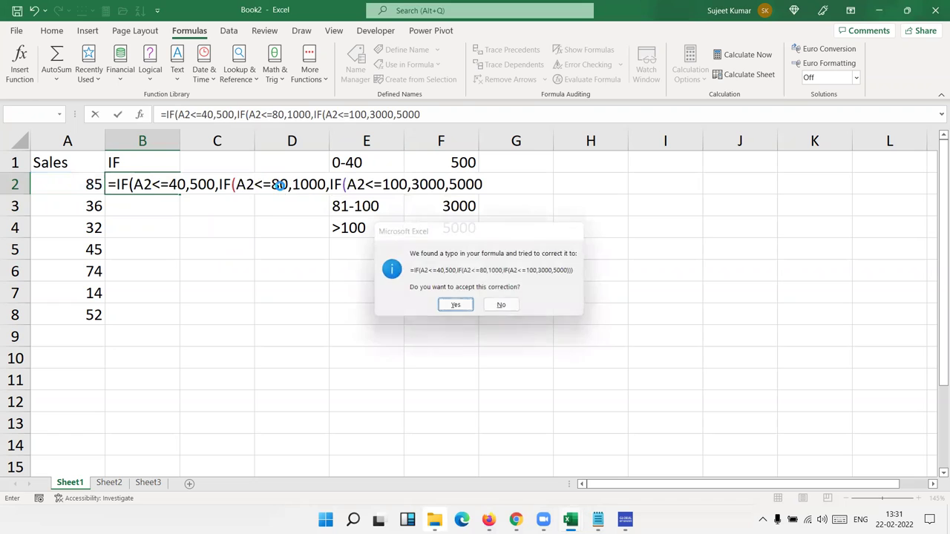
key(Return)
text(=ifs)
Step: Write the IFS tests A3<=40 returning 500 and A3<=80 returning 1000, removing a stray IF(
key(Tab)
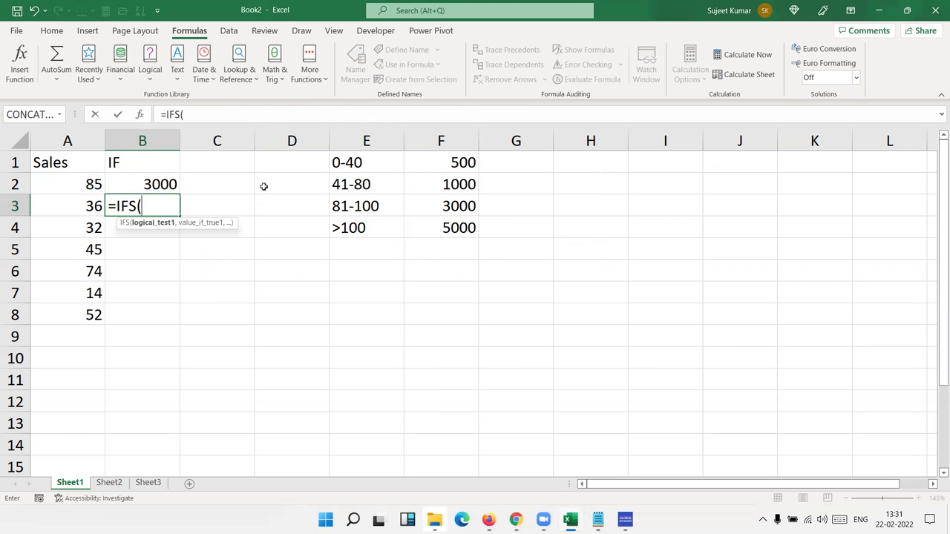
click(70, 207)
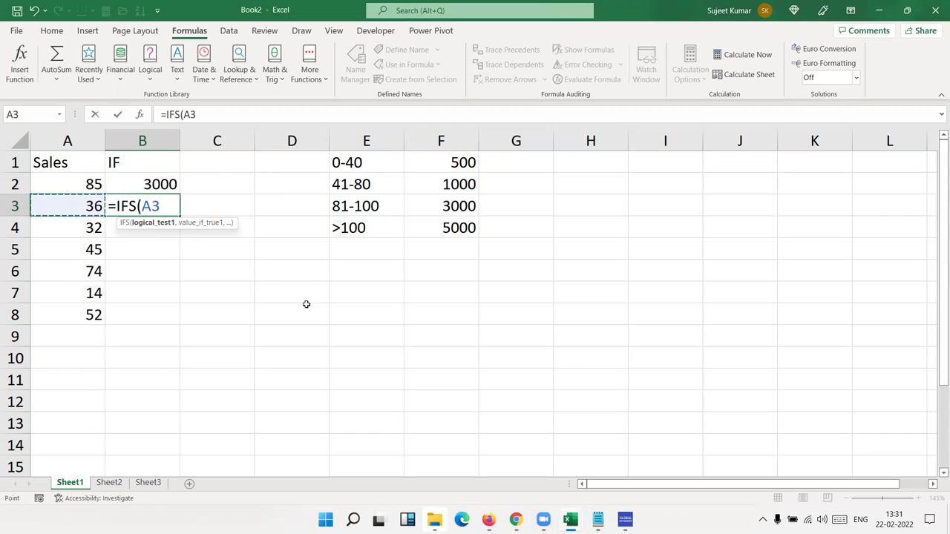
text(<=40,)
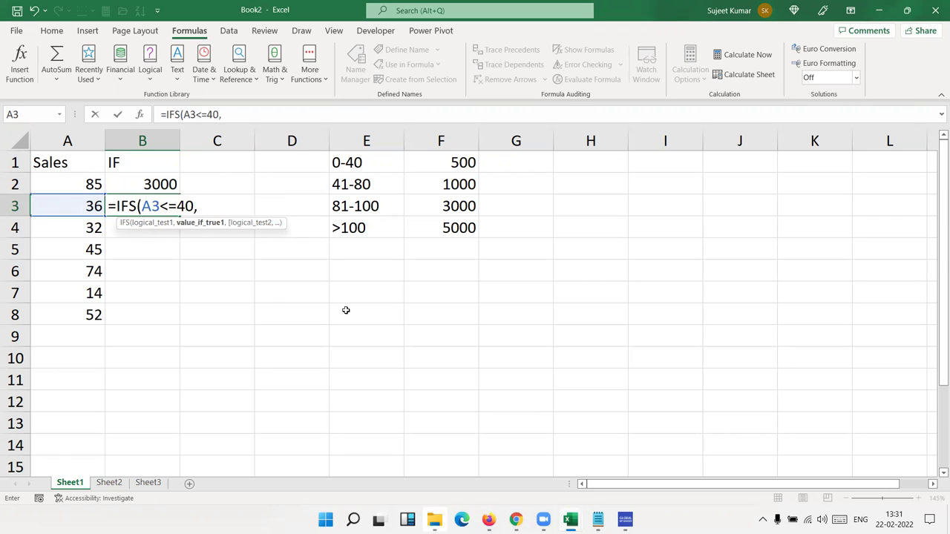
text(500,)
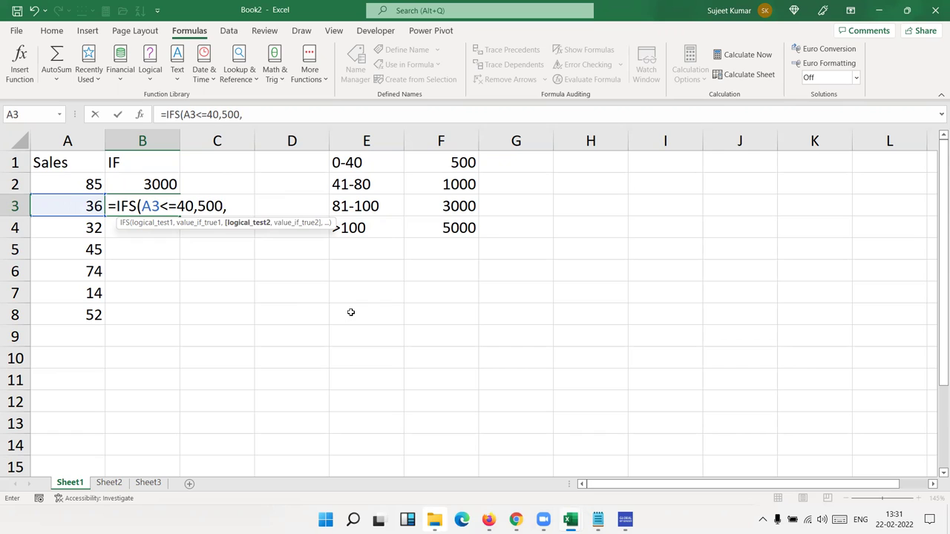
click(65, 209)
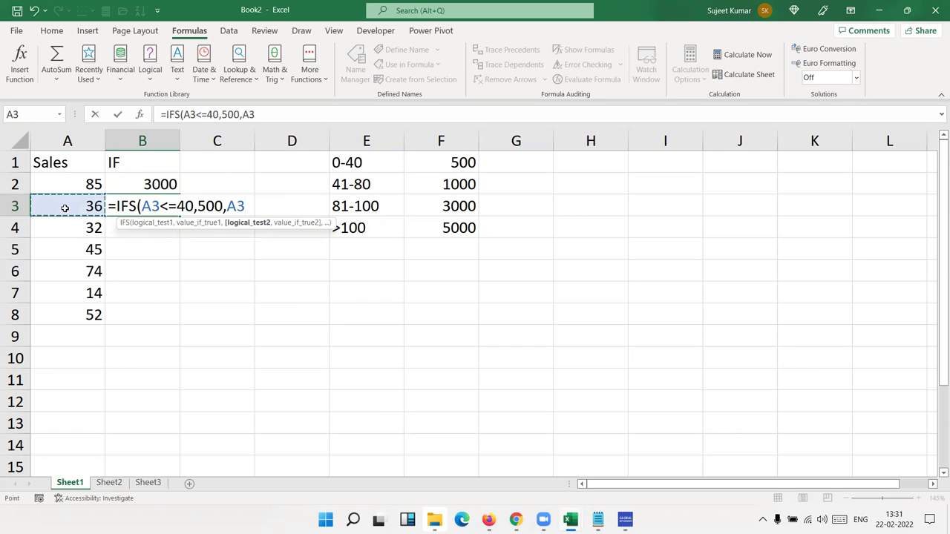
text(<=)
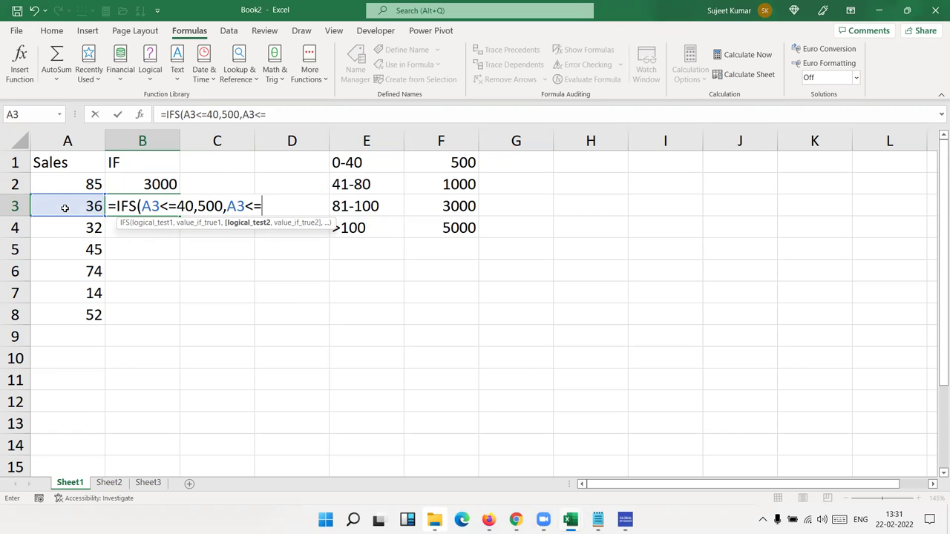
text(80,1)
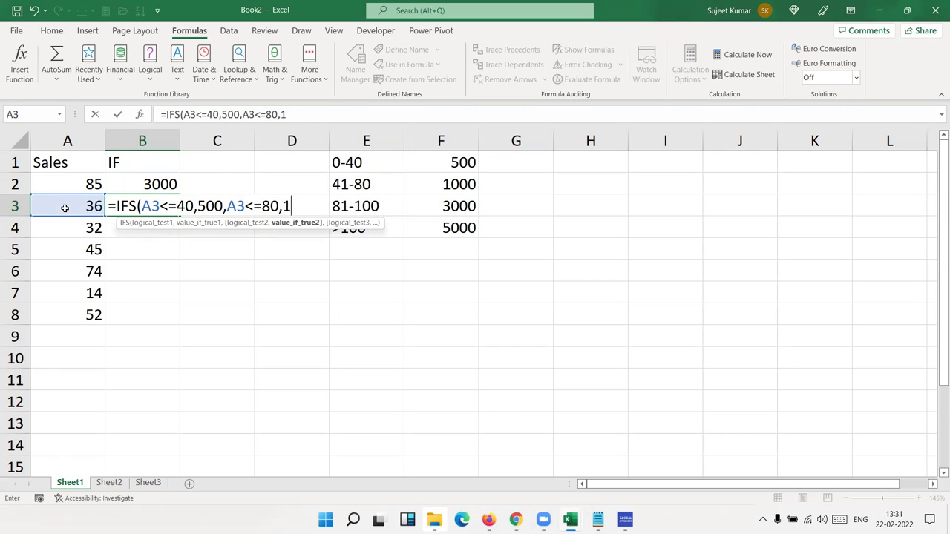
text(000,)
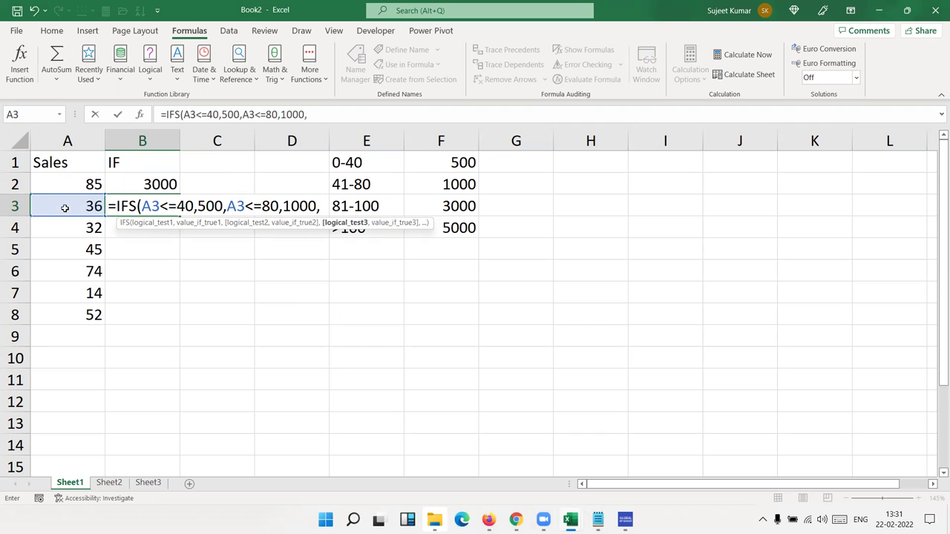
text(IF()
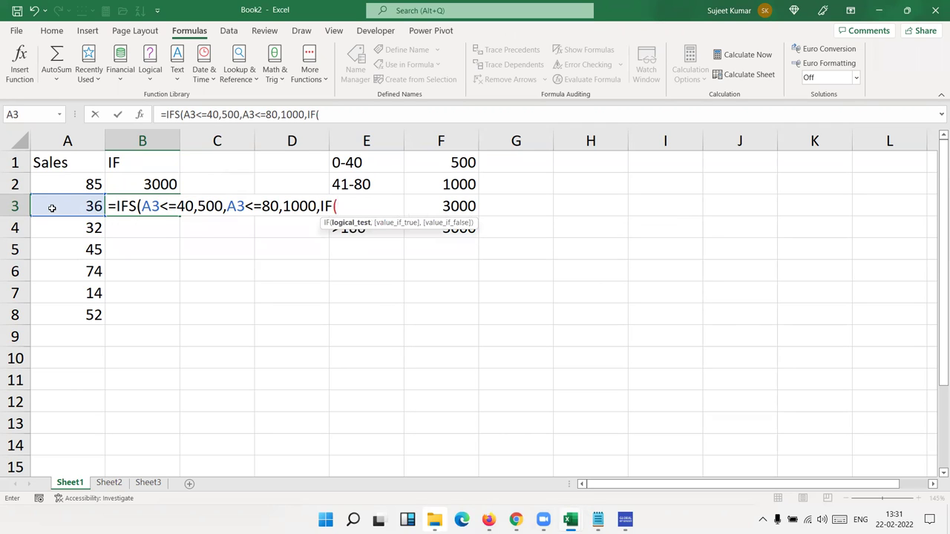
key(BackSpace)
key(BackSpace)
key(BackSpace)
Step: Add A3<=100 returning 2000 and A3>100 returning 5000, then commit the IFS formula
click(61, 205)
text(<=)
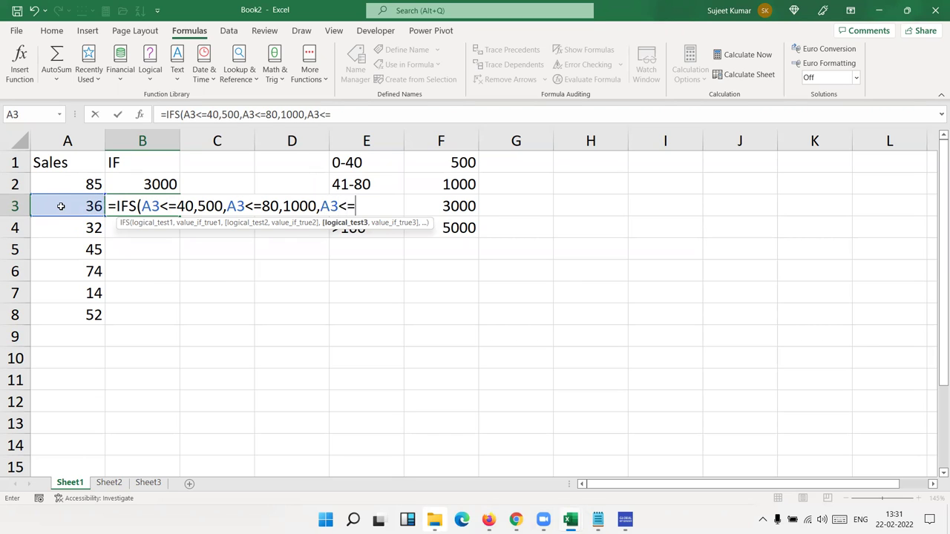
text(100)
text(,2000,5000)
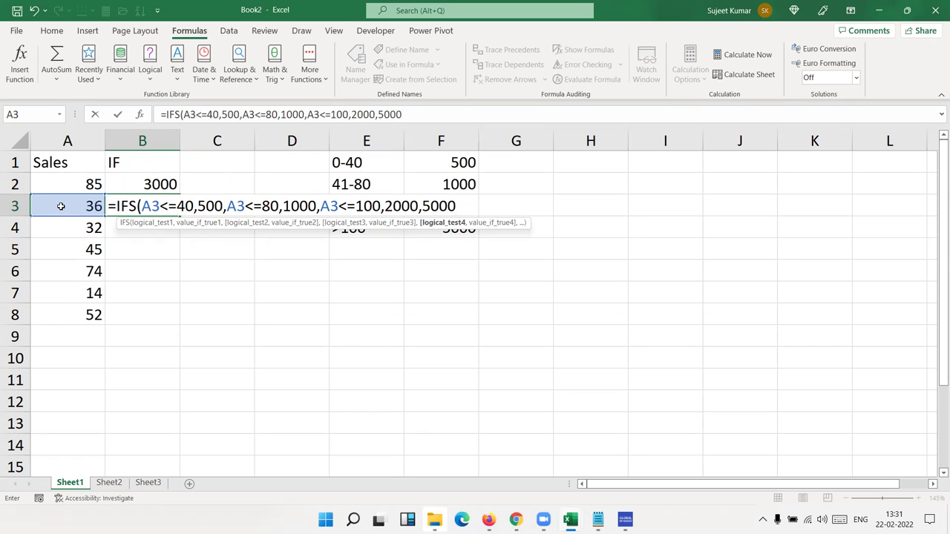
key(BackSpace)
key(BackSpace)
key(BackSpace)
key(BackSpace)
text(>)
key(BackSpace)
click(61, 205)
text(>100,)
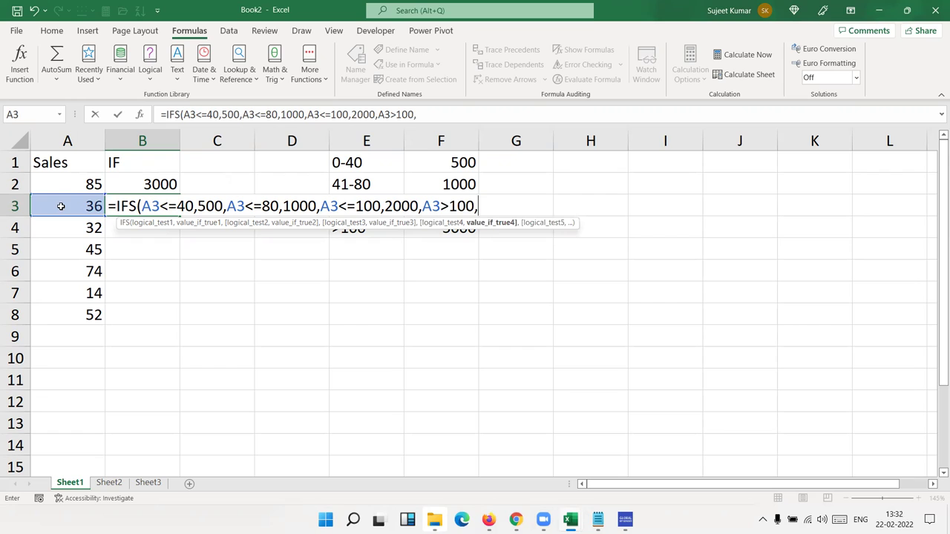
text(5000)
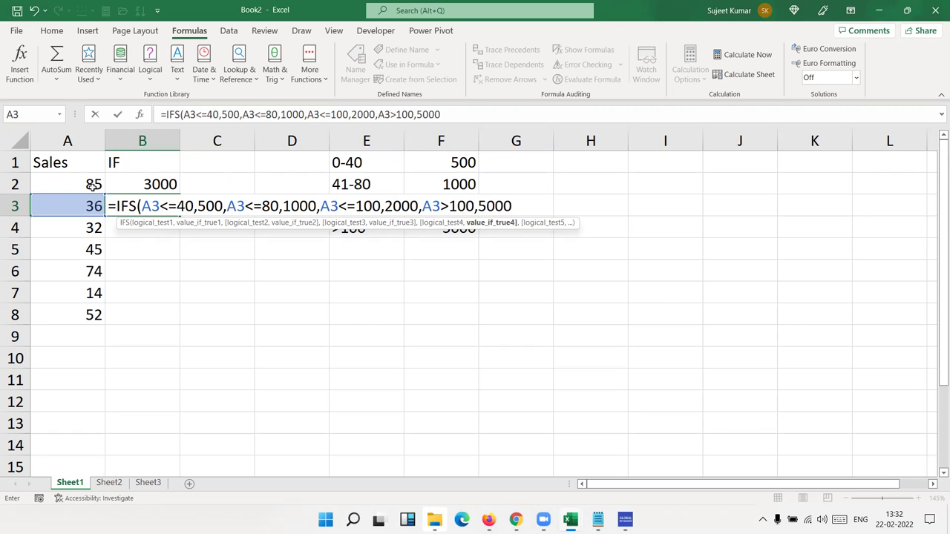
key(Return)
Step: Compare the nested IF formula in B2 with the IFS formula in B3 without changing either
click(166, 205)
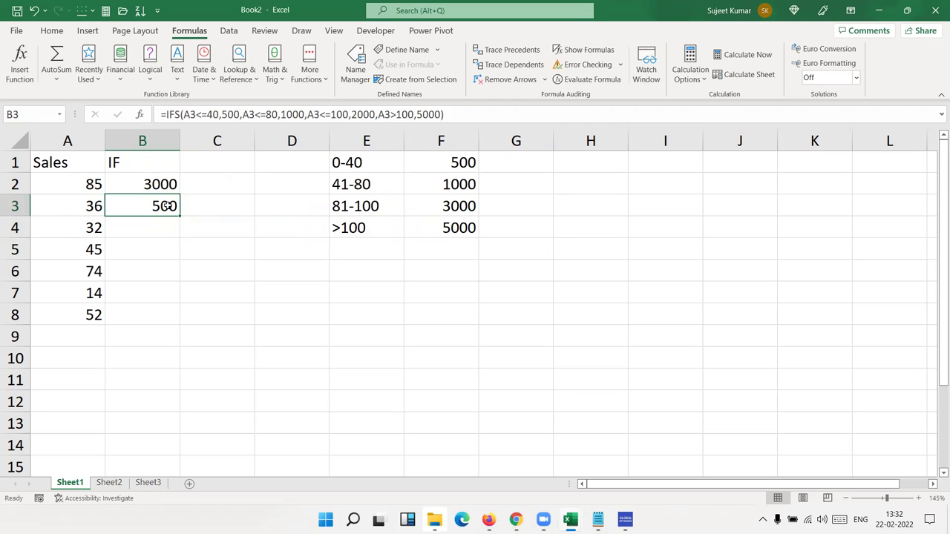
double_click(159, 186)
drag(119, 184, 469, 191)
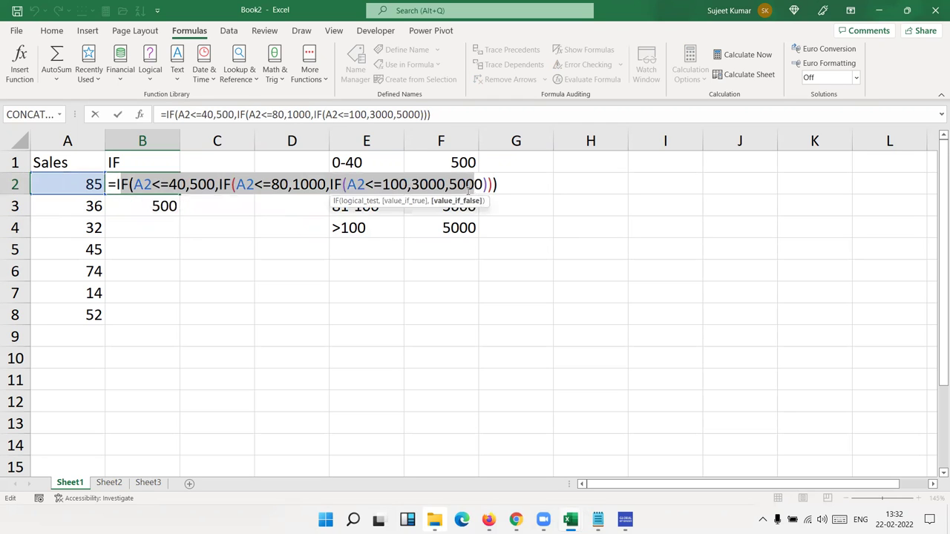
key(Escape)
click(163, 206)
double_click(164, 206)
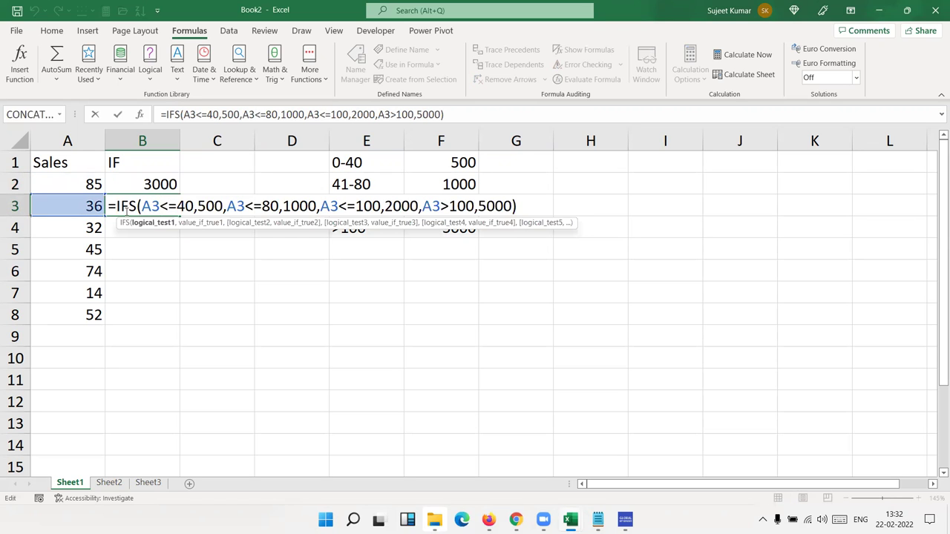
drag(126, 208, 504, 210)
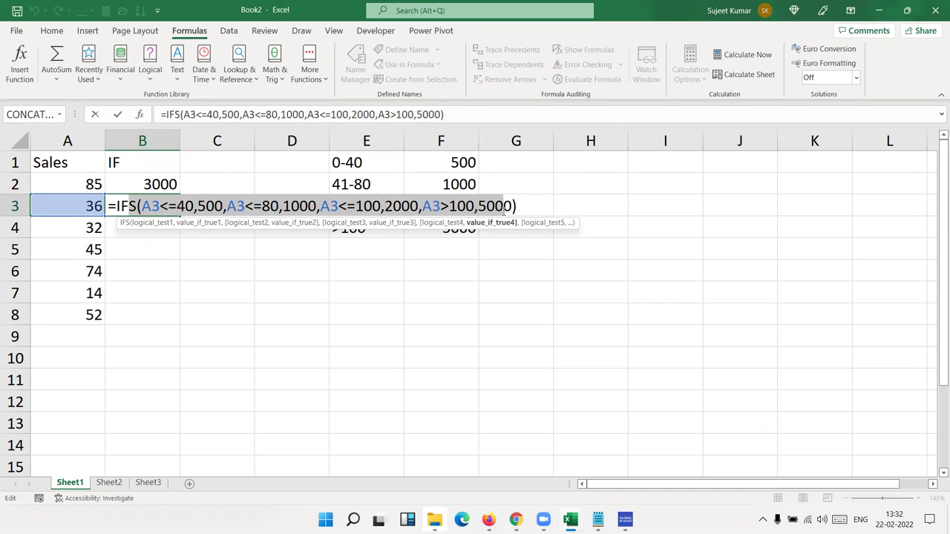
key(Escape)
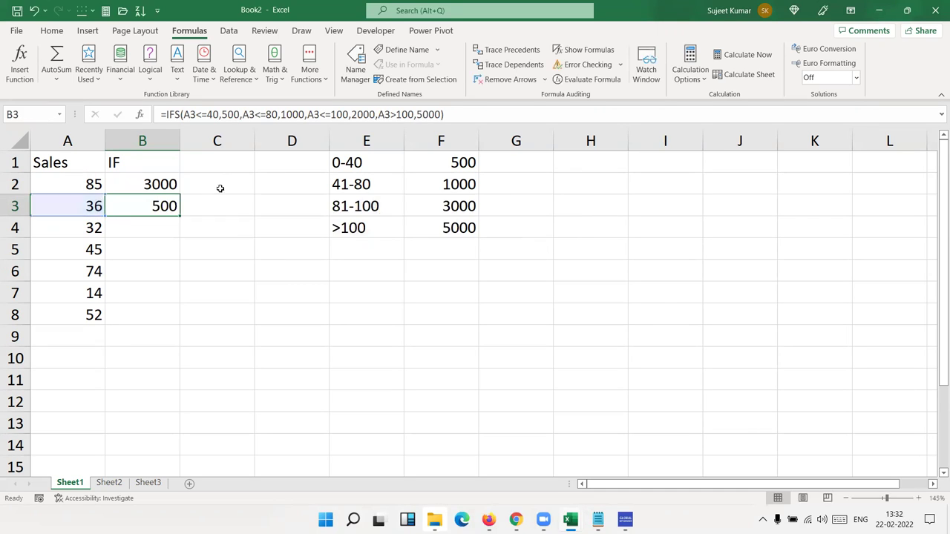
click(162, 183)
click(165, 202)
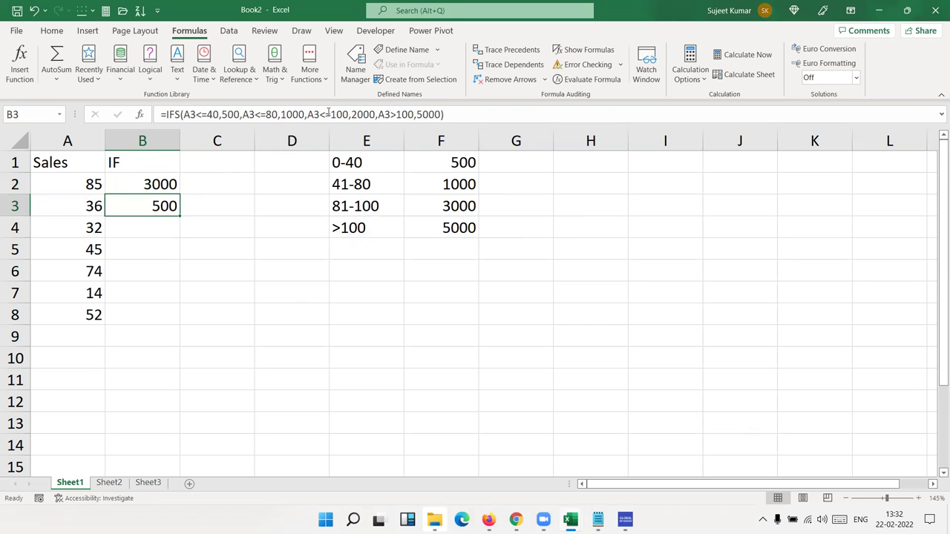
Step: Rename the Sheet1 worksheet to IFS
double_click(71, 483)
text(IFS)
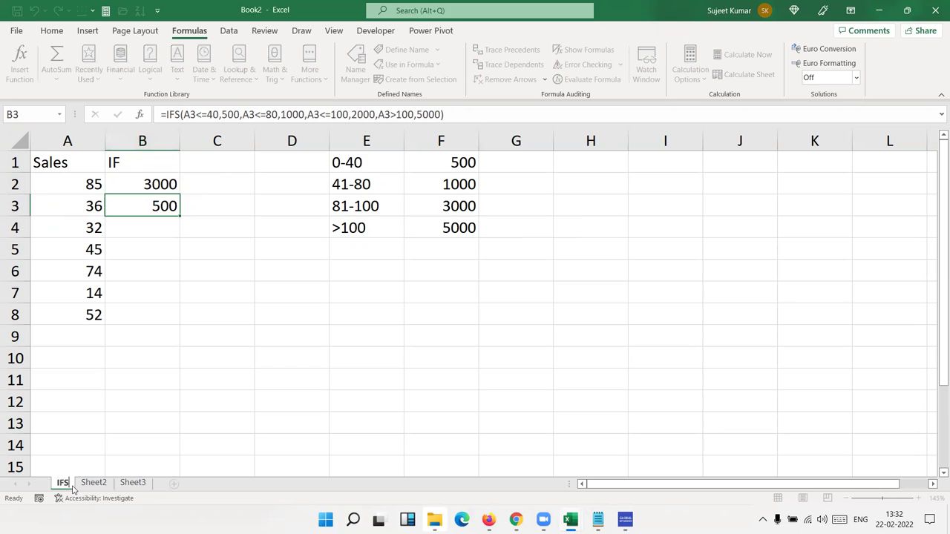
click(144, 371)
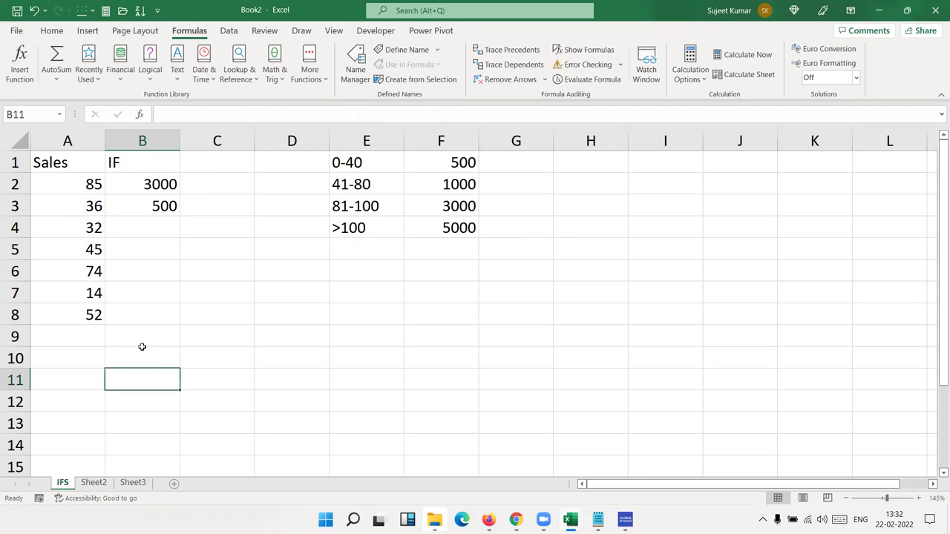
double_click(152, 206)
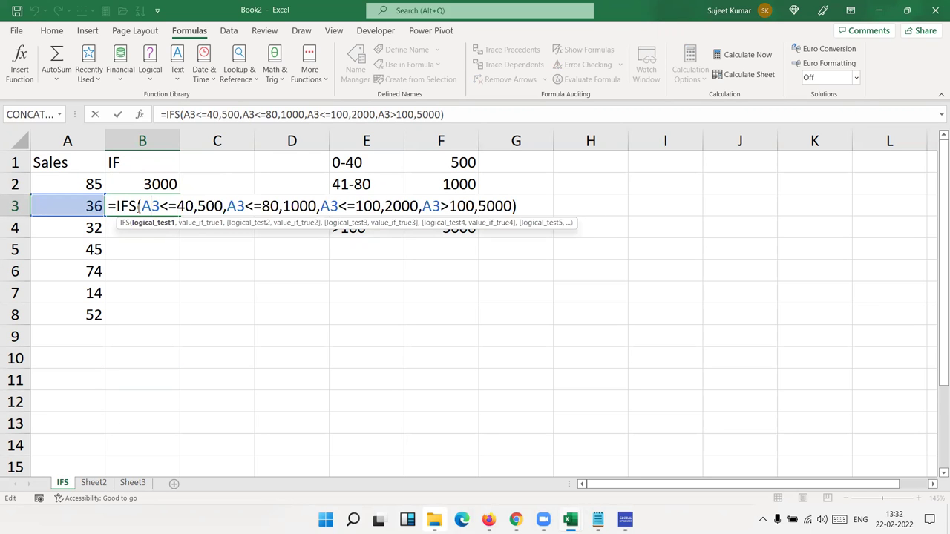
key(Escape)
click(134, 186)
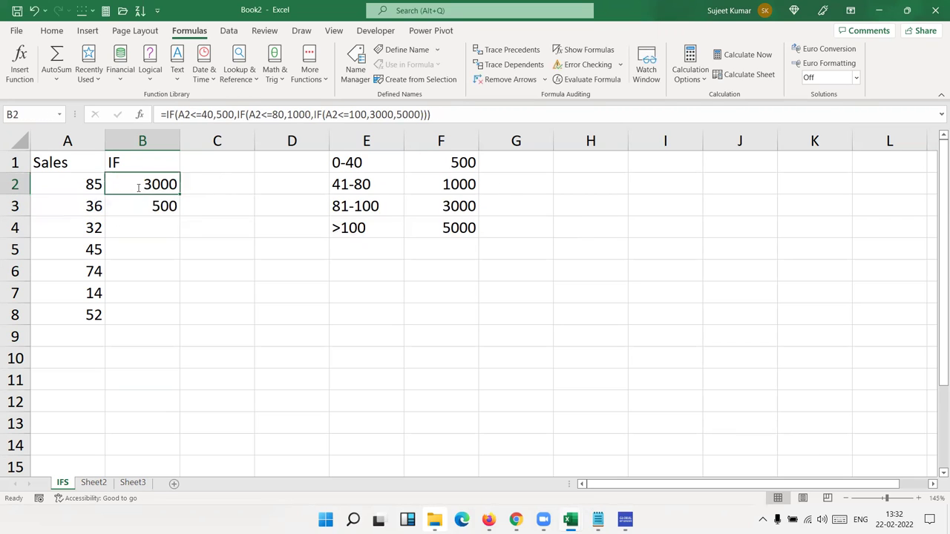
double_click(132, 184)
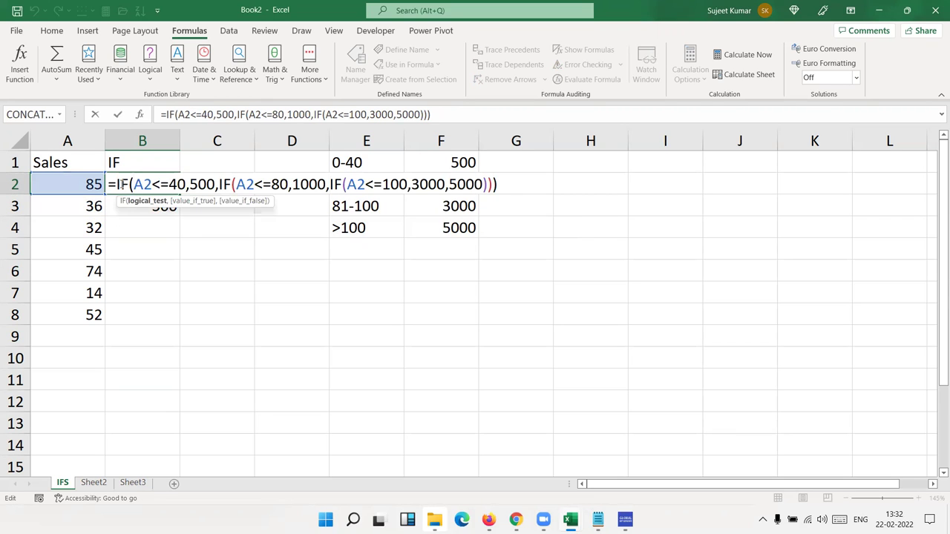
click(126, 184)
click(233, 184)
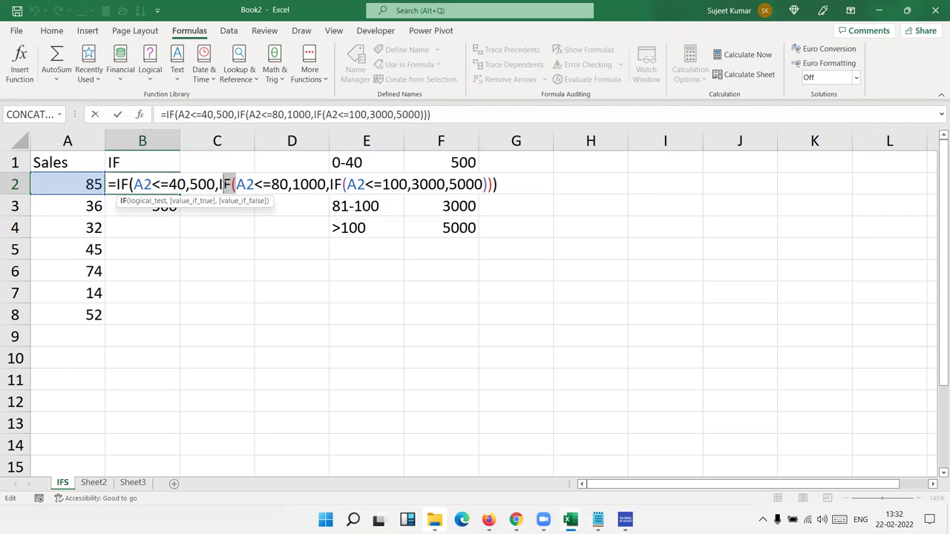
drag(231, 184, 219, 184)
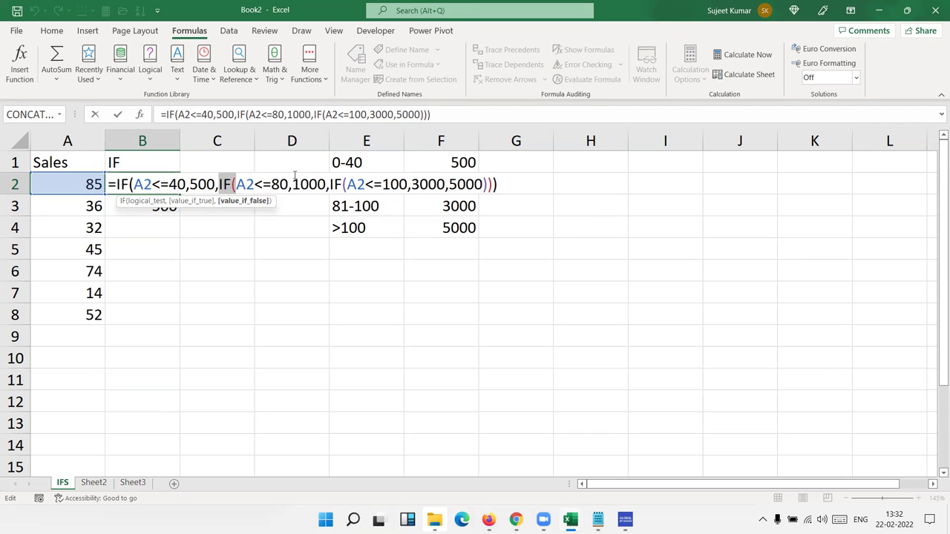
key(Return)
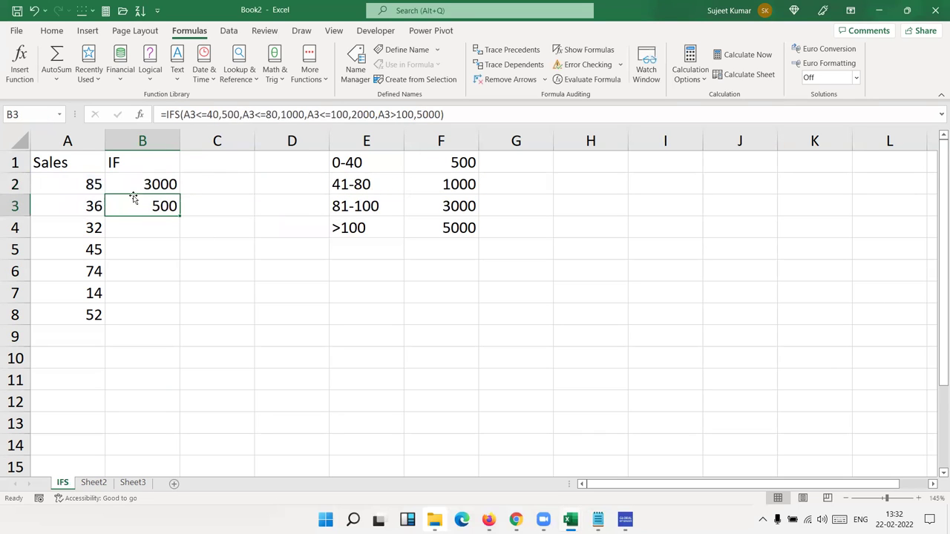
double_click(136, 202)
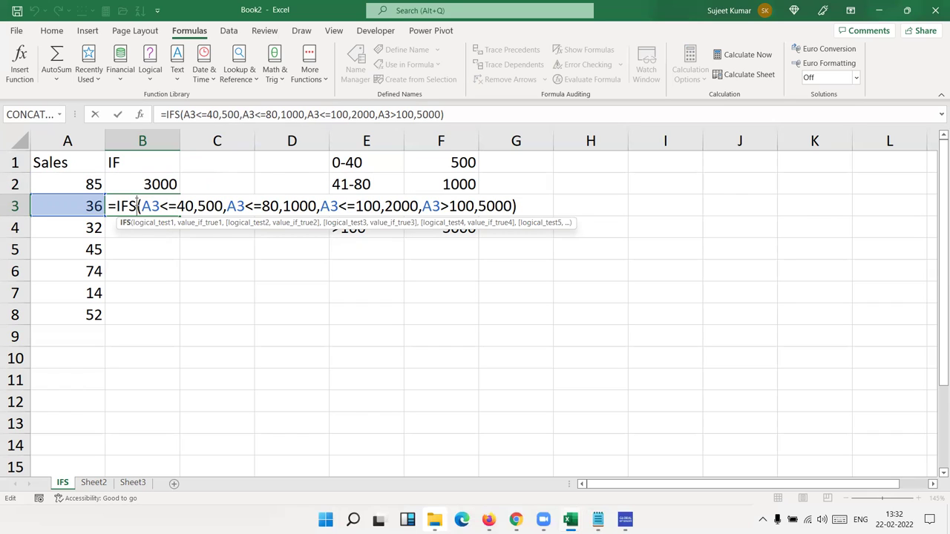
click(263, 206)
click(374, 206)
click(449, 206)
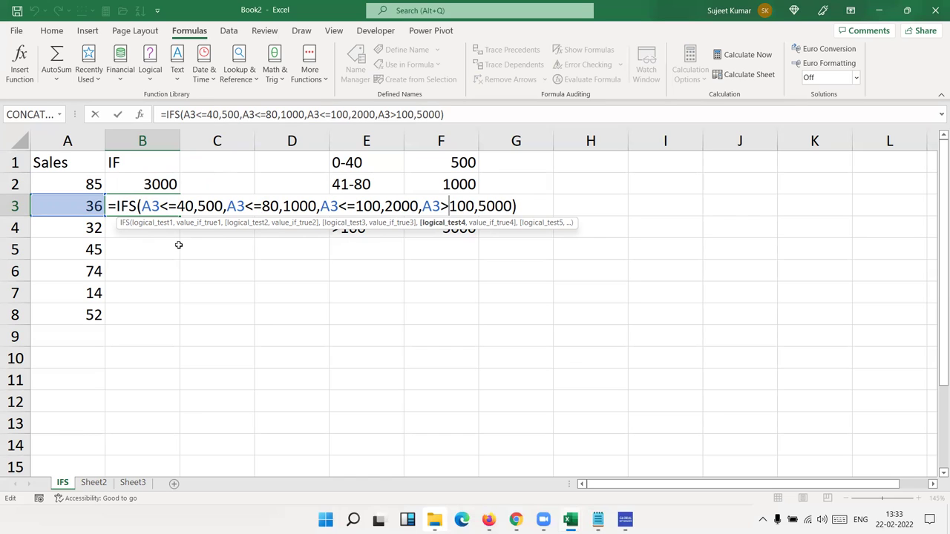
key(Return)
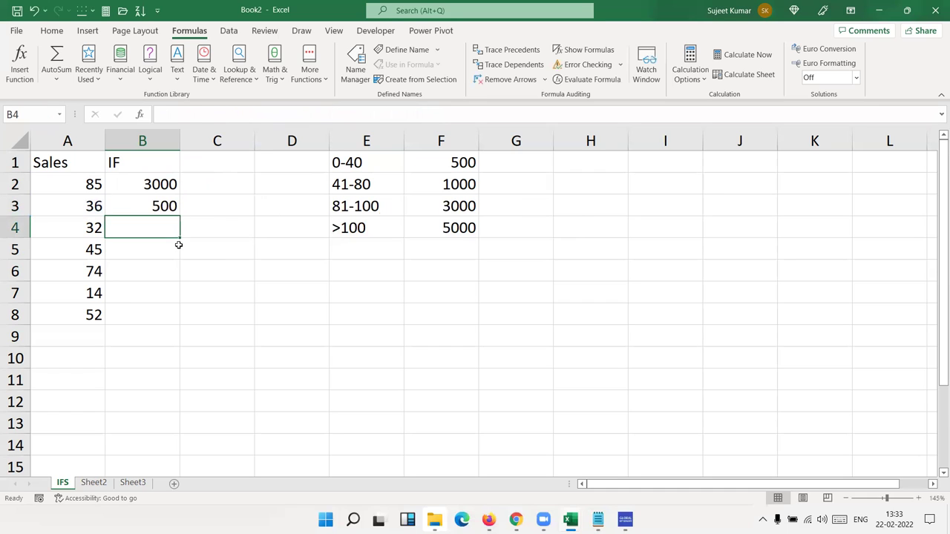